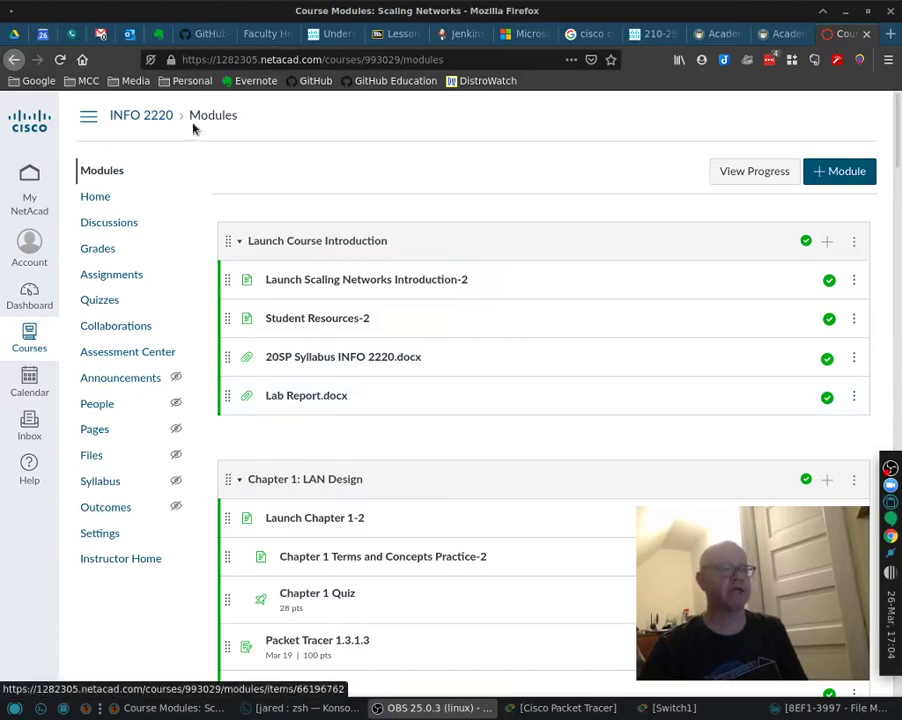
# Open Lab Report.docx and scroll to its Report questions on the lab's purpose and configuration steps.
pyautogui.click(304, 396)
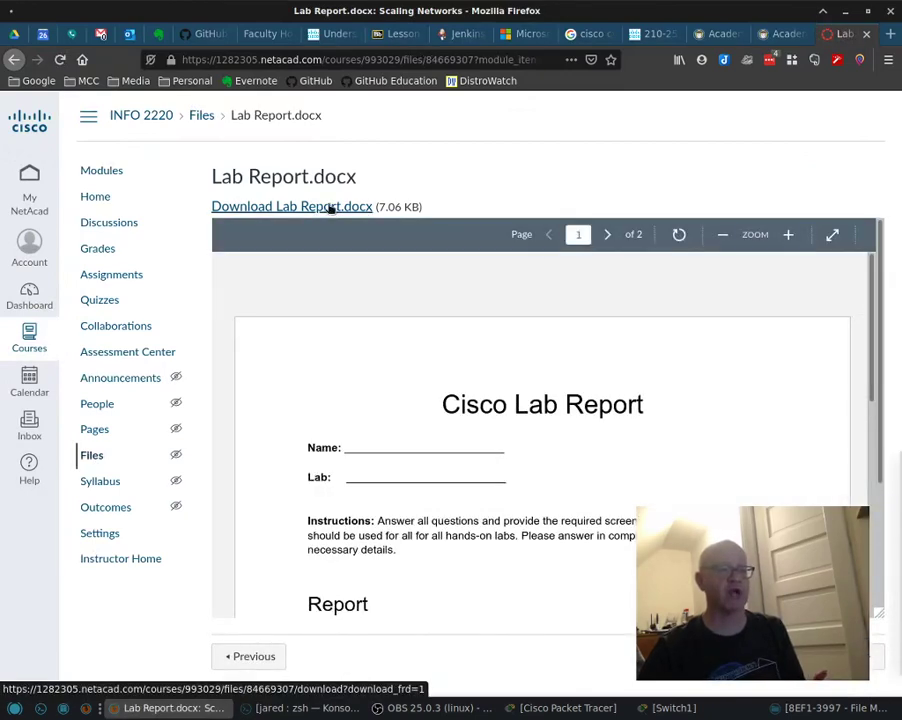
pyautogui.scroll(-1, 557, 515)
pyautogui.scroll(-3, 557, 515)
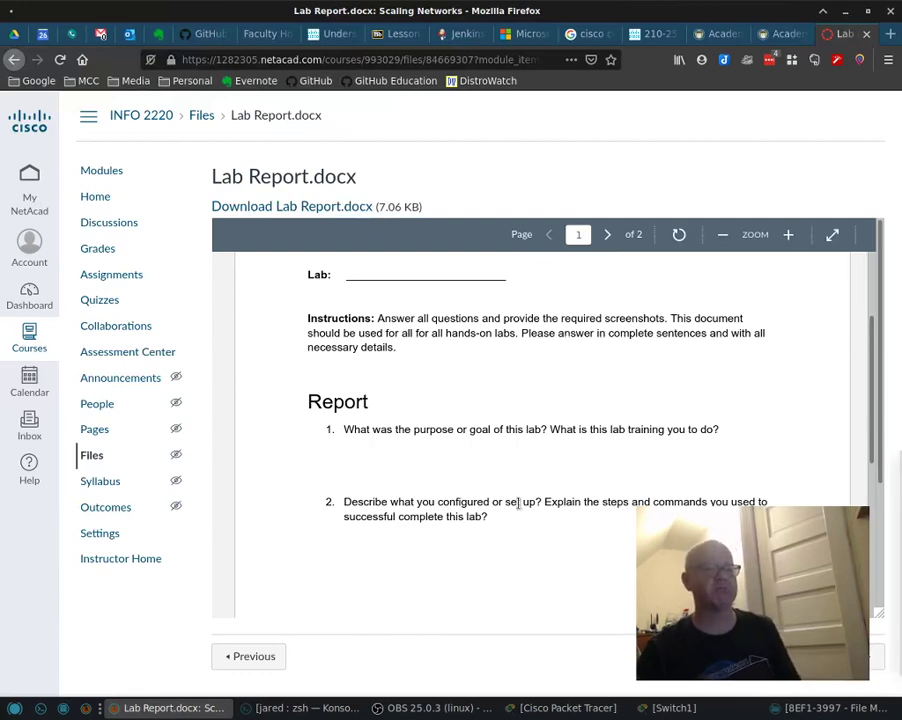
pyautogui.scroll(-1, 522, 452)
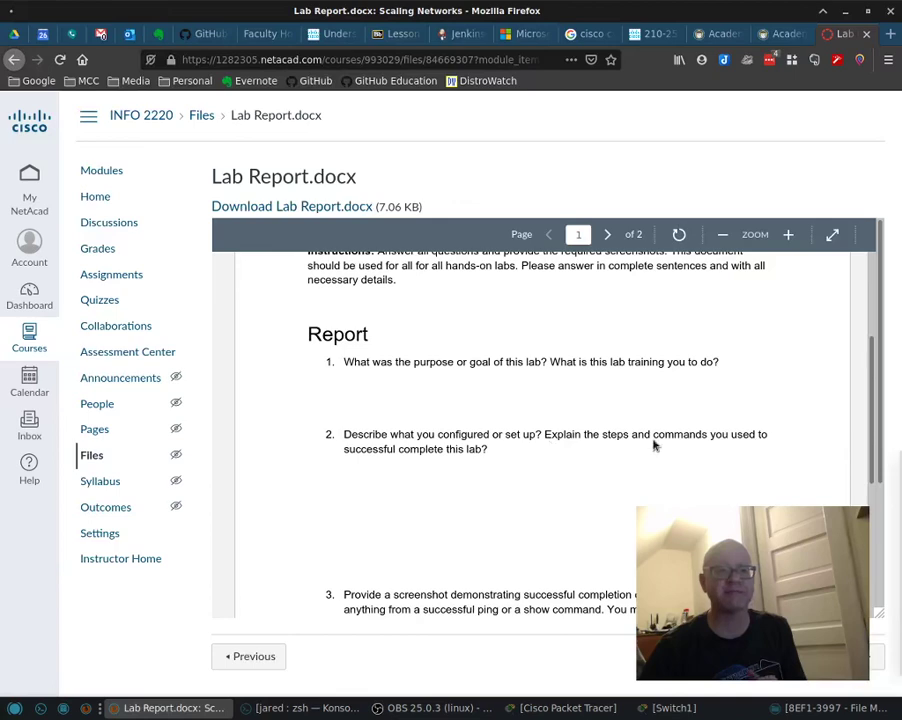
pyautogui.moveTo(654, 437); pyautogui.dragTo(697, 437)
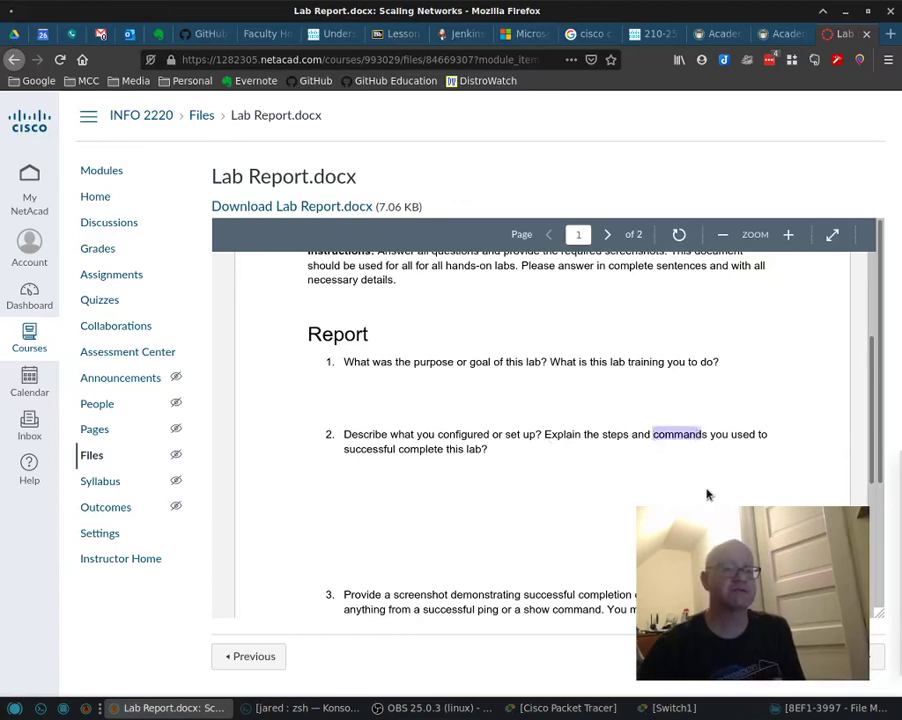
pyautogui.click(524, 499)
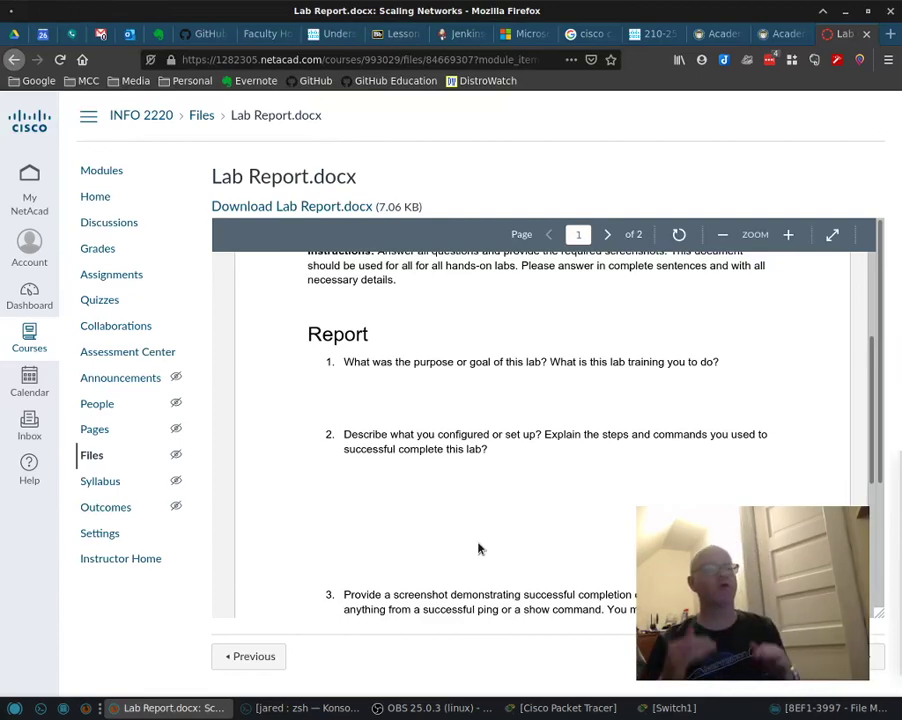
pyautogui.scroll(-1, 494, 550)
# Read the Lab Report through question 4, rating the lab 1–5, then return to Modules.
pyautogui.scroll(-2, 497, 551)
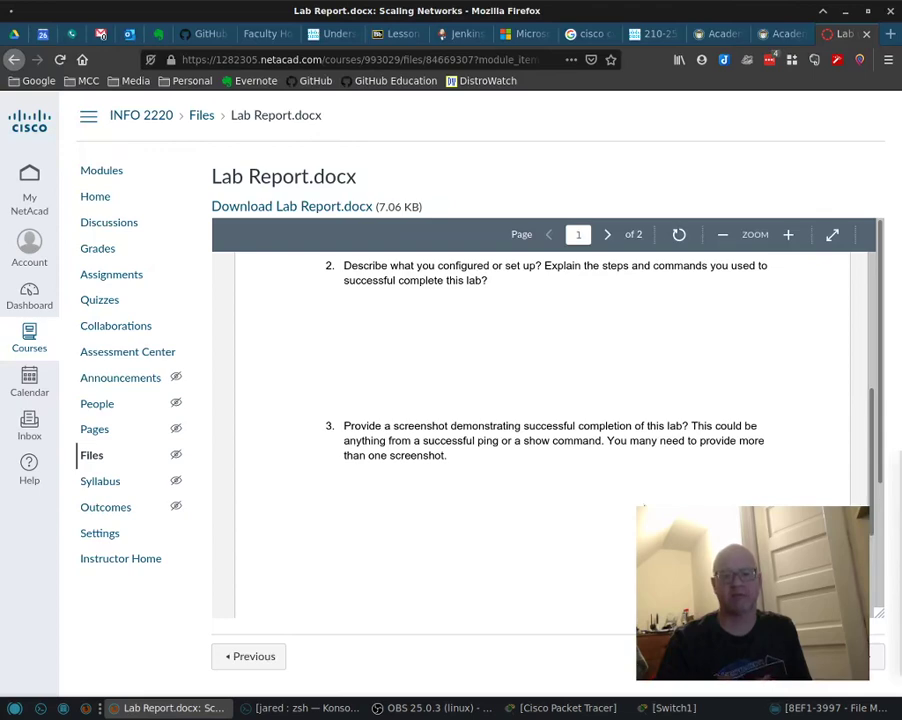
pyautogui.scroll(-5, 598, 476)
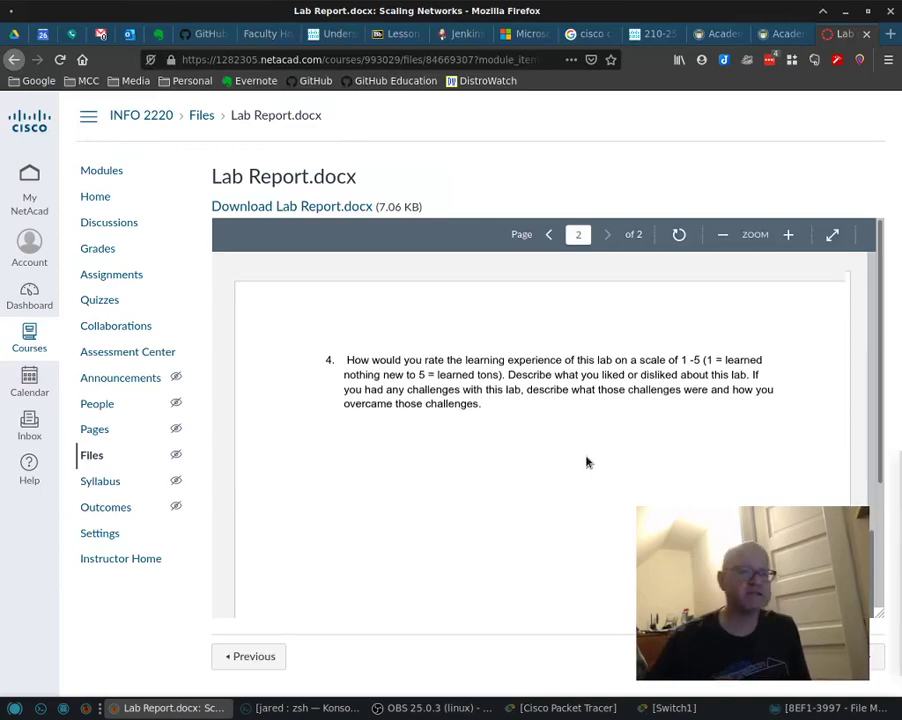
pyautogui.scroll(10, 585, 458)
pyautogui.scroll(2, 587, 462)
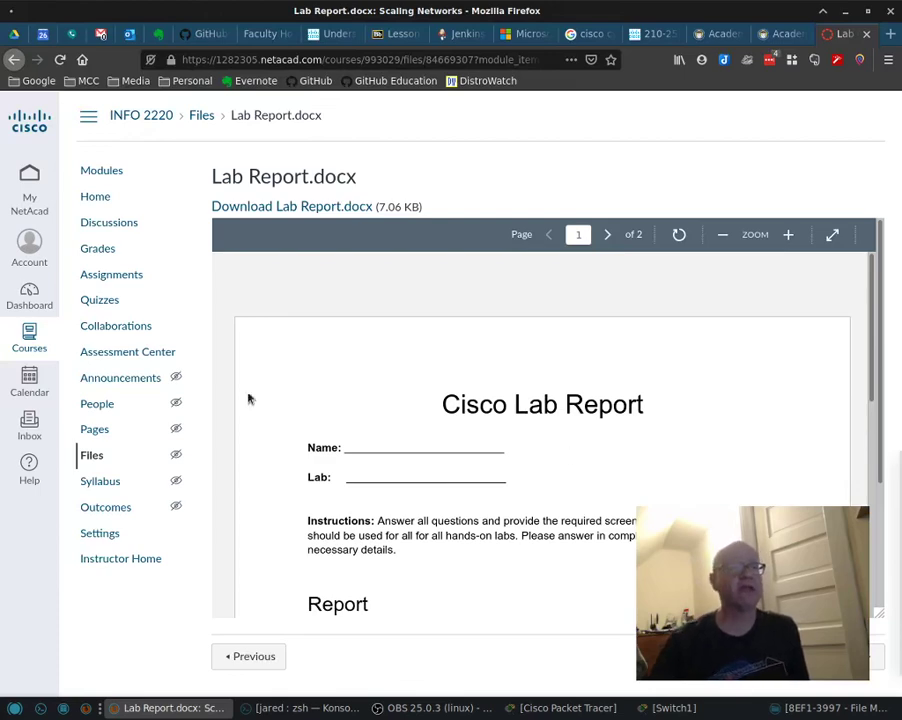
pyautogui.click(106, 176)
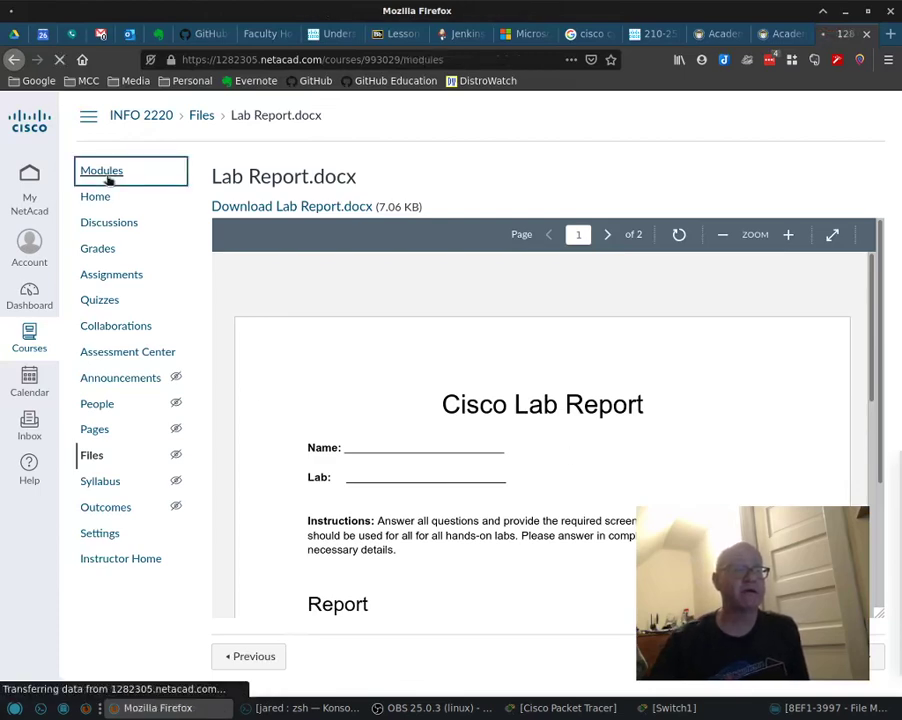
# Scroll the modules list to Chapter 3: STP with Packet Tracer 3.1.1.5, Lab 3.3.2.3 and exam.
pyautogui.scroll(-5, 576, 548)
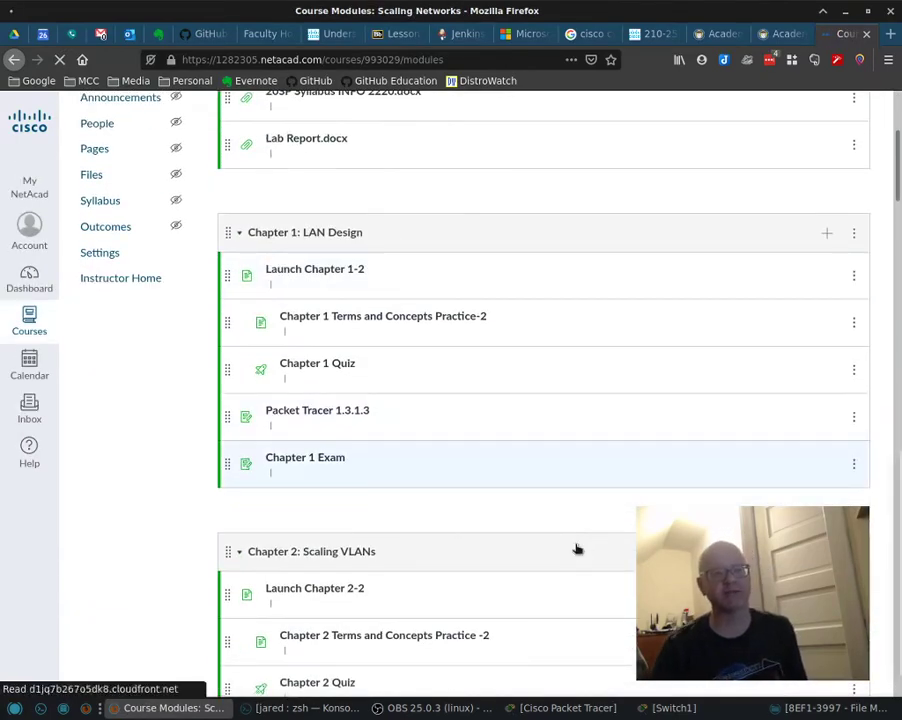
pyautogui.scroll(-3, 536, 544)
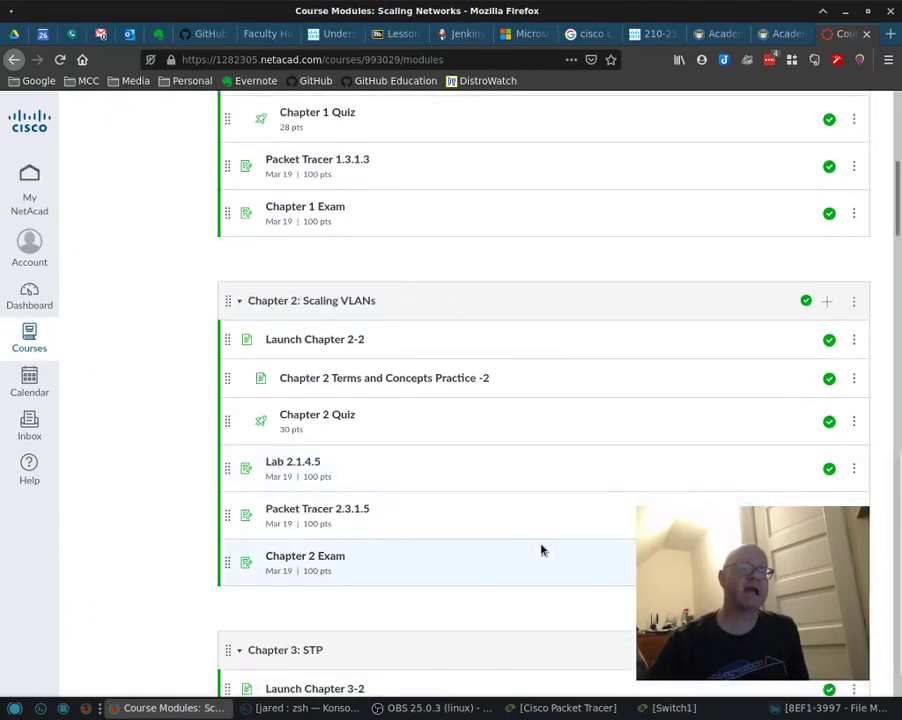
pyautogui.scroll(-3, 393, 533)
pyautogui.scroll(-3, 390, 534)
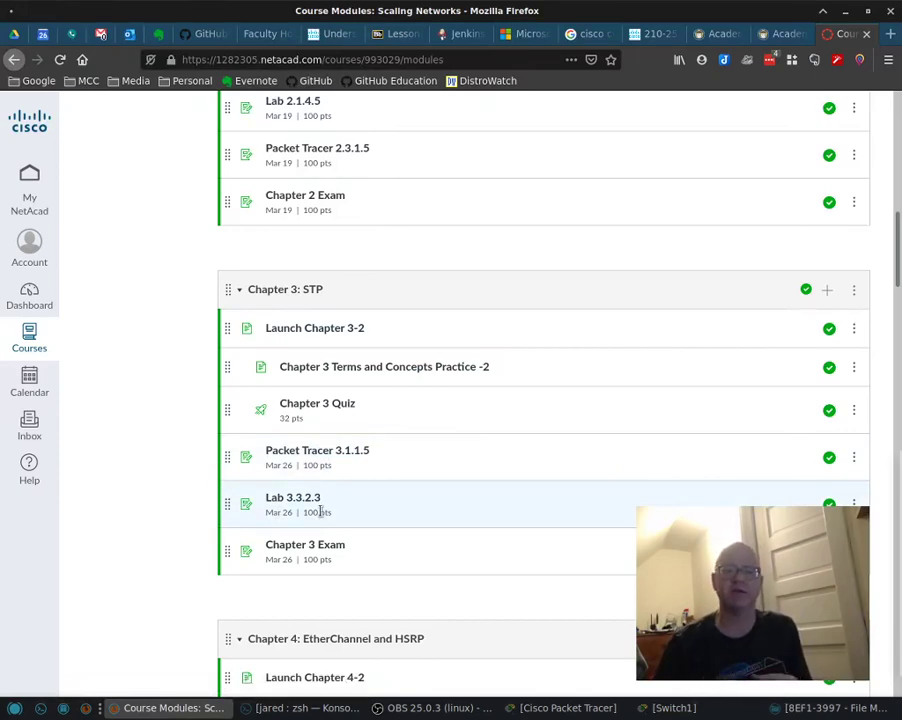
# Bring Packet Tracer forward and wake Switch1's console to the S3> prompt.
pyautogui.click(554, 710)
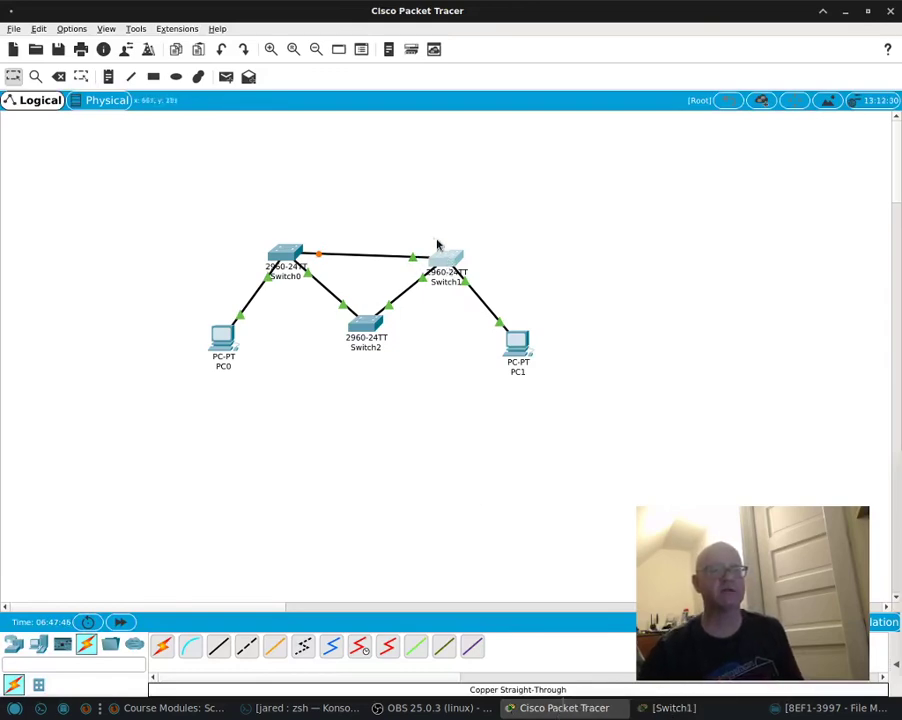
pyautogui.click(668, 708)
pyautogui.press('Return')
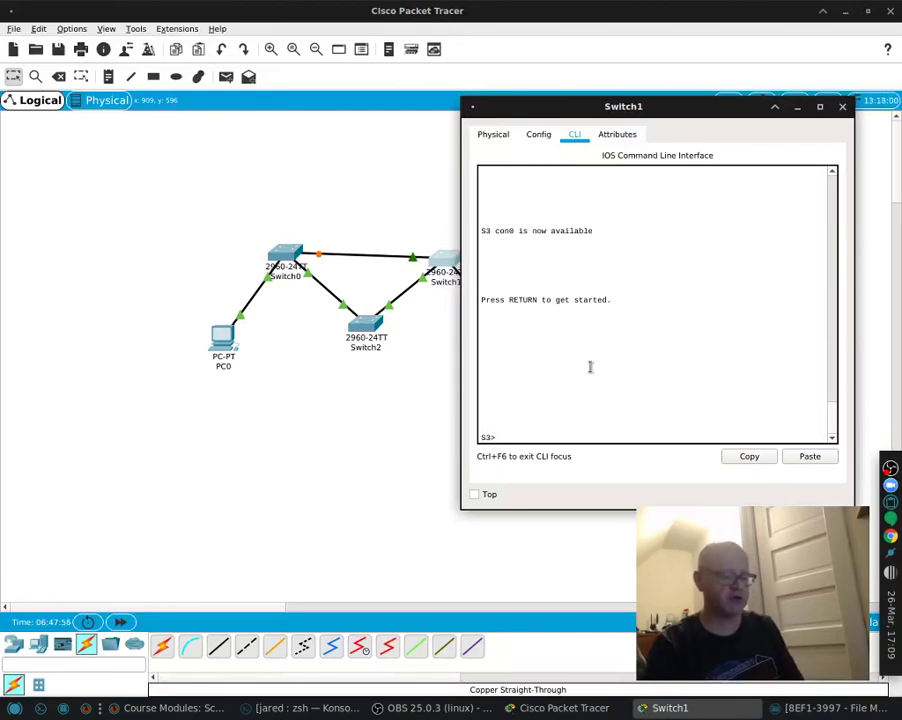
# Enter privileged mode with 'en' and display the full running configuration with 'sh run'.
pyautogui.write('en')
pyautogui.press('Return')
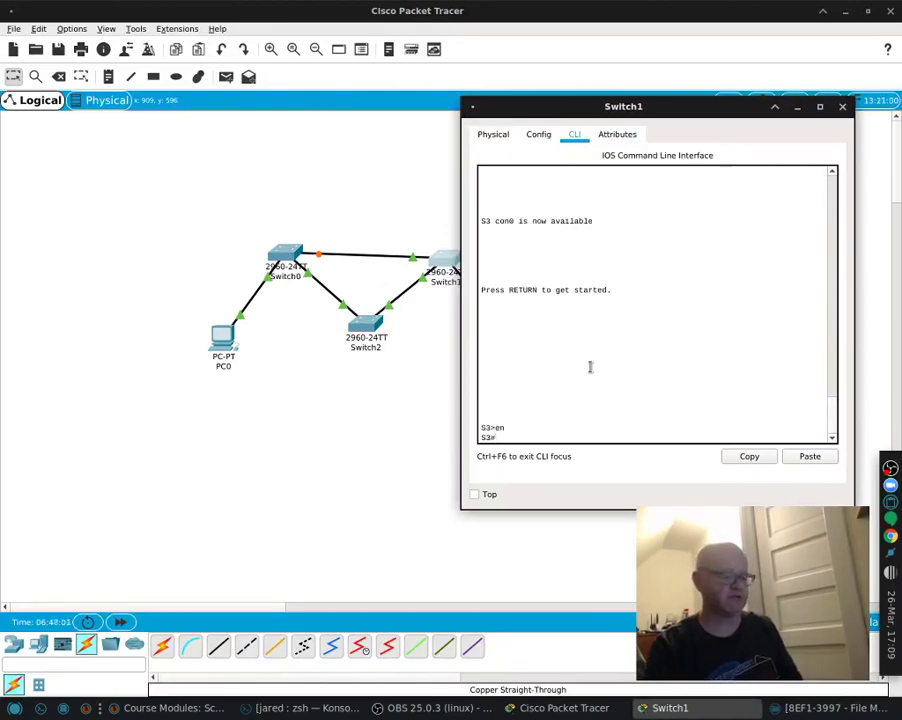
pyautogui.write('sh run')
pyautogui.press('Return')
pyautogui.press('space')
pyautogui.press('space')
pyautogui.press('space')
pyautogui.press('space')
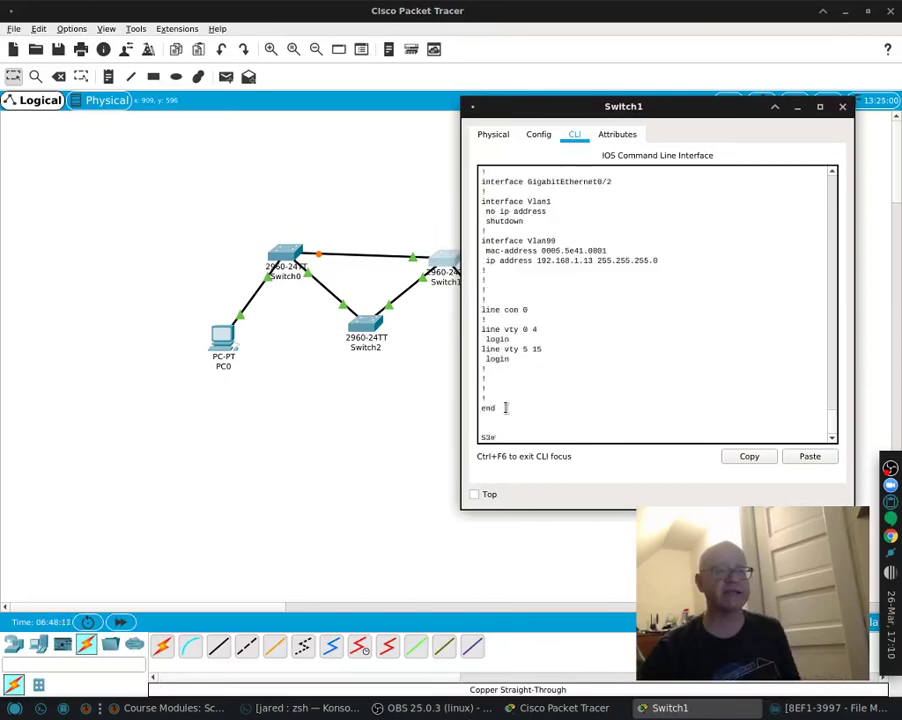
# Select the S3 running-configuration output and copy it to the clipboard.
pyautogui.moveTo(506, 408); pyautogui.dragTo(480, 190)
pyautogui.rightClick(510, 195)
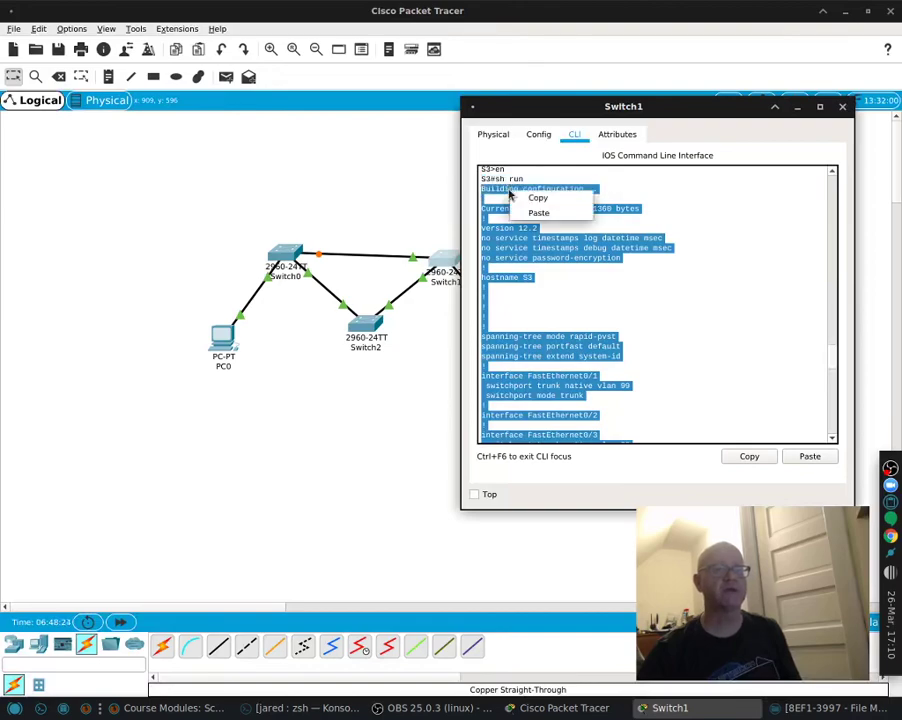
pyautogui.click(513, 200)
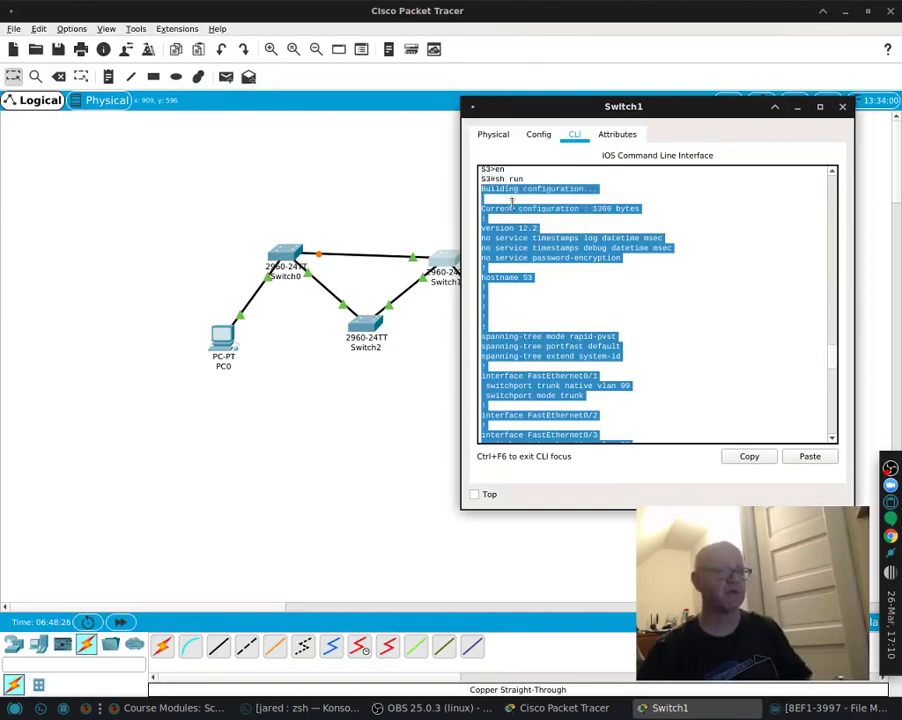
# Launch Mousepad and paste S3's running configuration into a new document.
pyautogui.hotkey('alt', 'F2')
pyautogui.write('mousepad')
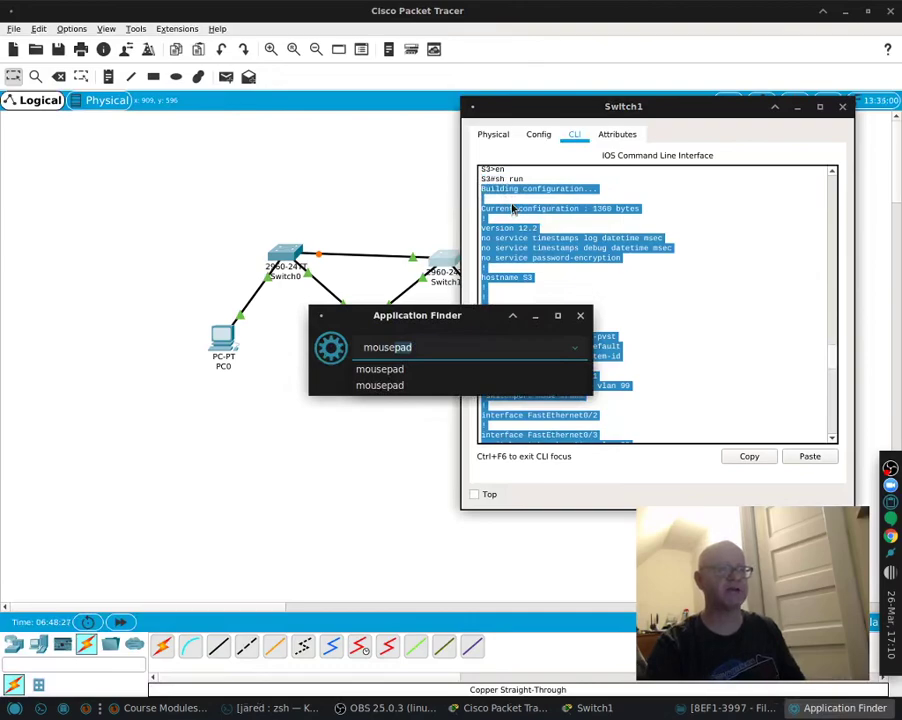
pyautogui.press('Return')
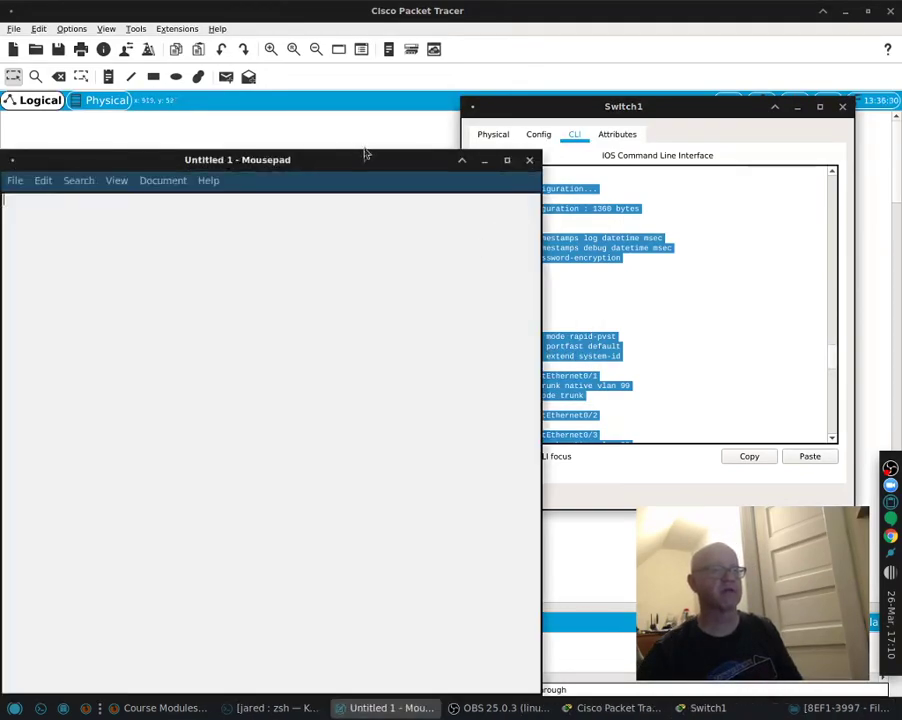
pyautogui.moveTo(367, 154); pyautogui.dragTo(545, 73)
pyautogui.hotkey('ctrl', 'v')
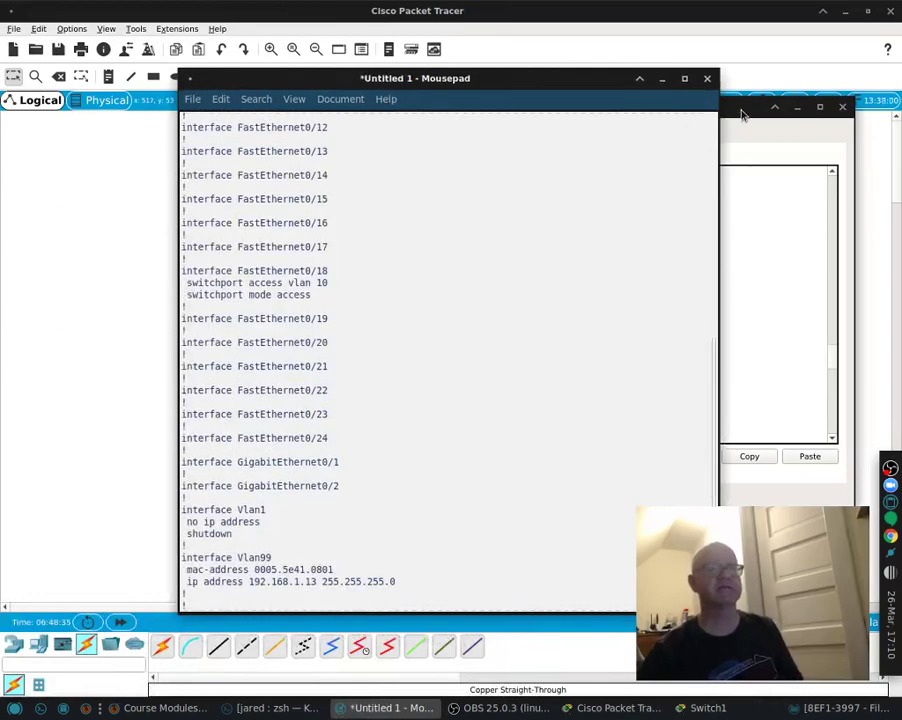
pyautogui.click(741, 114)
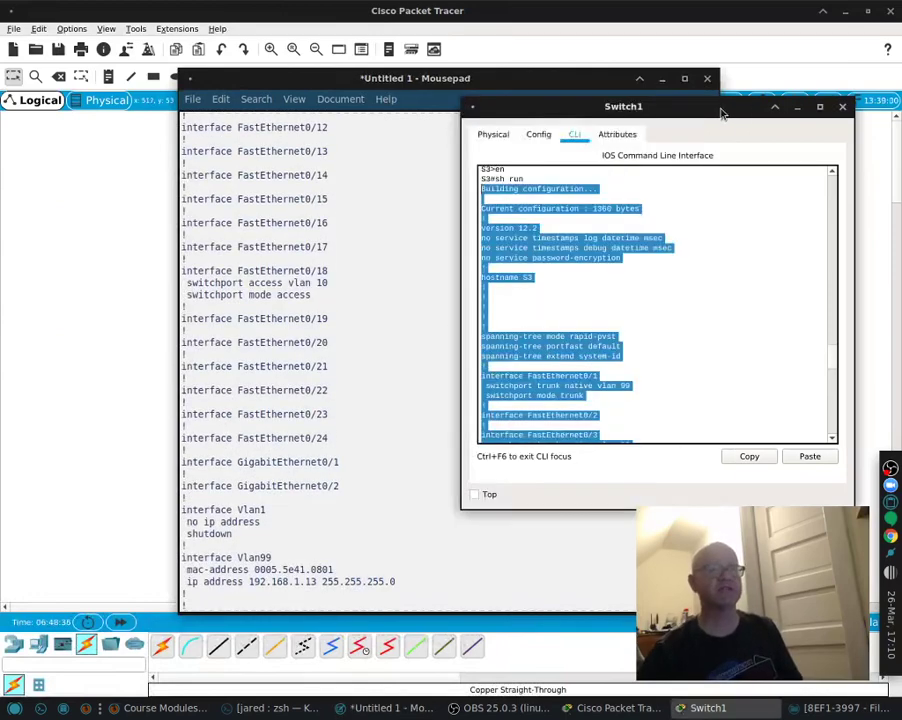
pyautogui.click(416, 78)
# Save the document as S3-config.txt in the home folder.
pyautogui.click(189, 100)
pyautogui.click(232, 254)
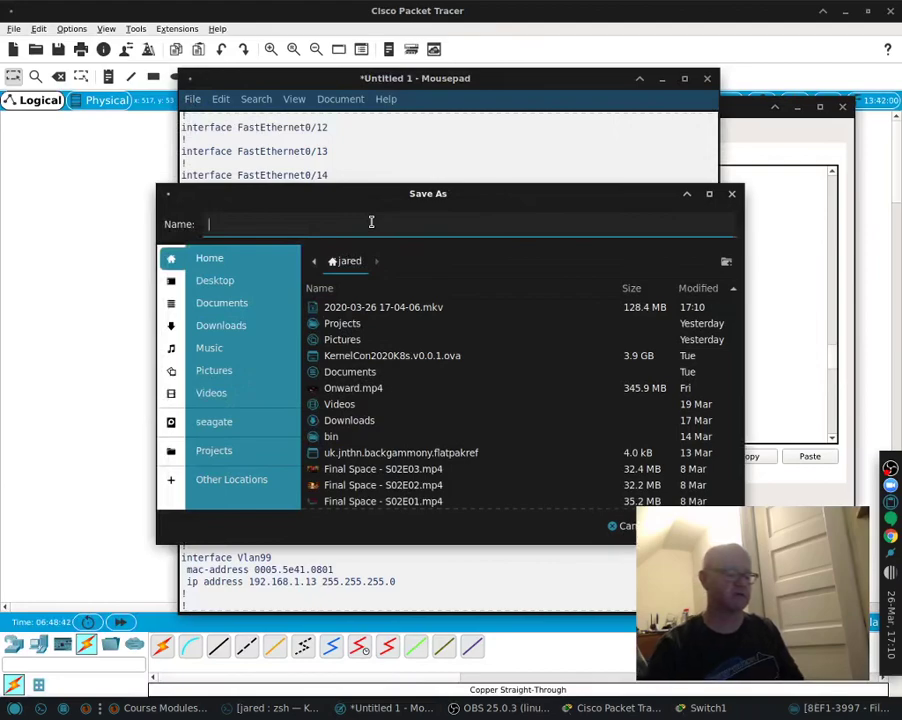
pyautogui.write('S3')
pyautogui.write('-')
pyautogui.write('con')
pyautogui.write('fig')
pyautogui.write('.txt')
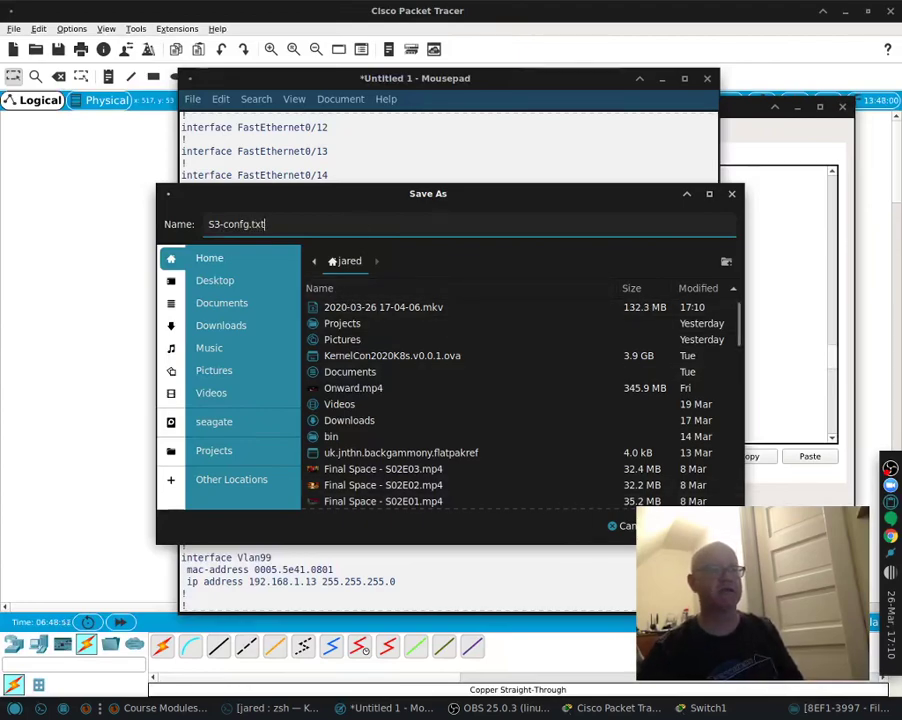
pyautogui.press('Return')
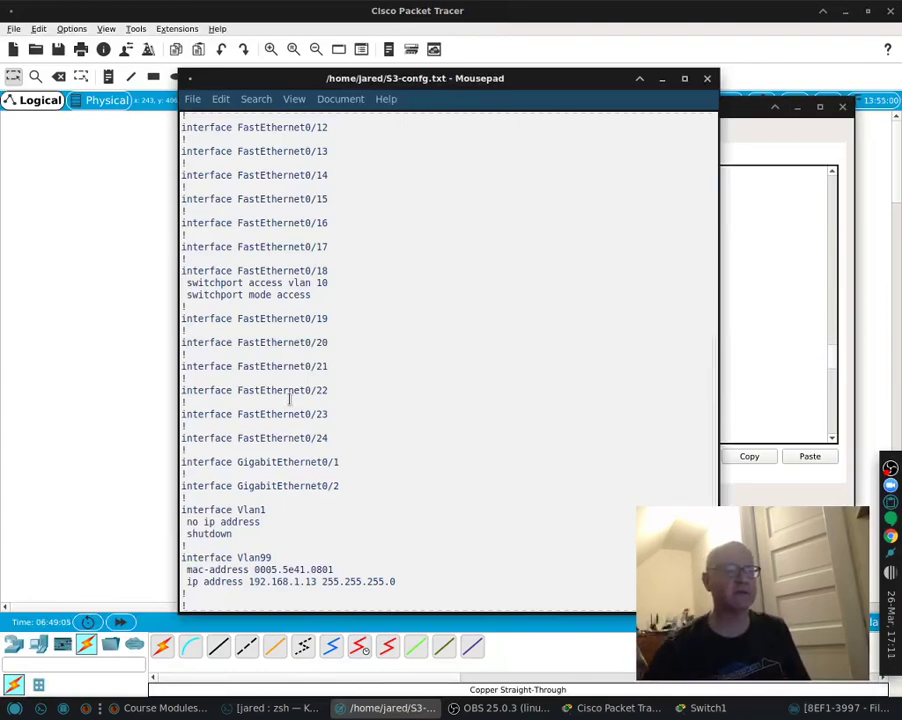
# Highlight the trunk native VLAN 99, FastEthernet0/1 and no service password-encryption lines.
pyautogui.scroll(5, 270, 486)
pyautogui.scroll(3, 270, 486)
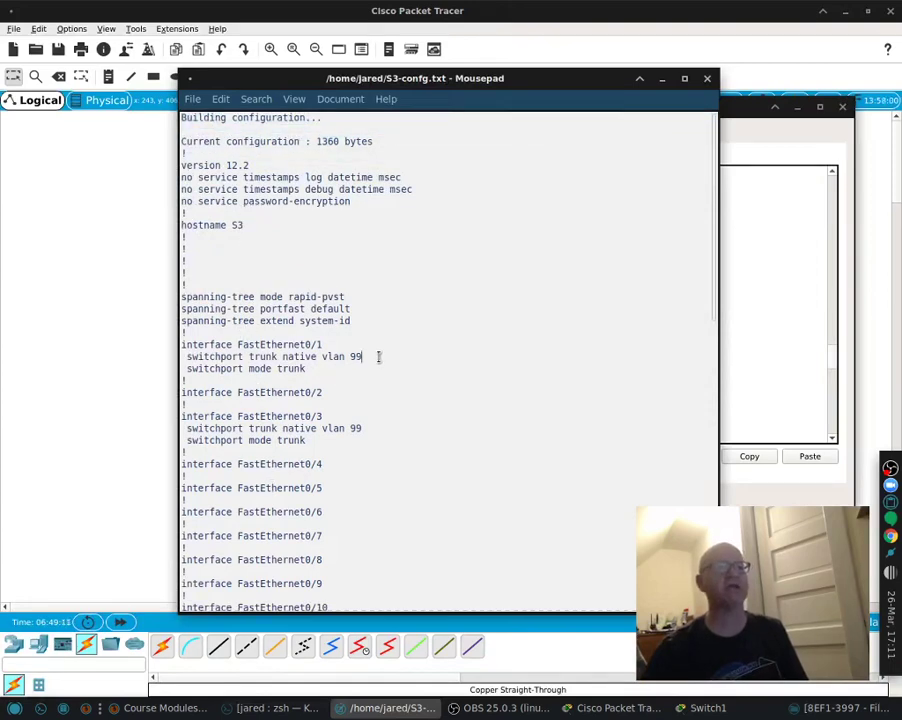
pyautogui.moveTo(378, 356); pyautogui.dragTo(177, 354)
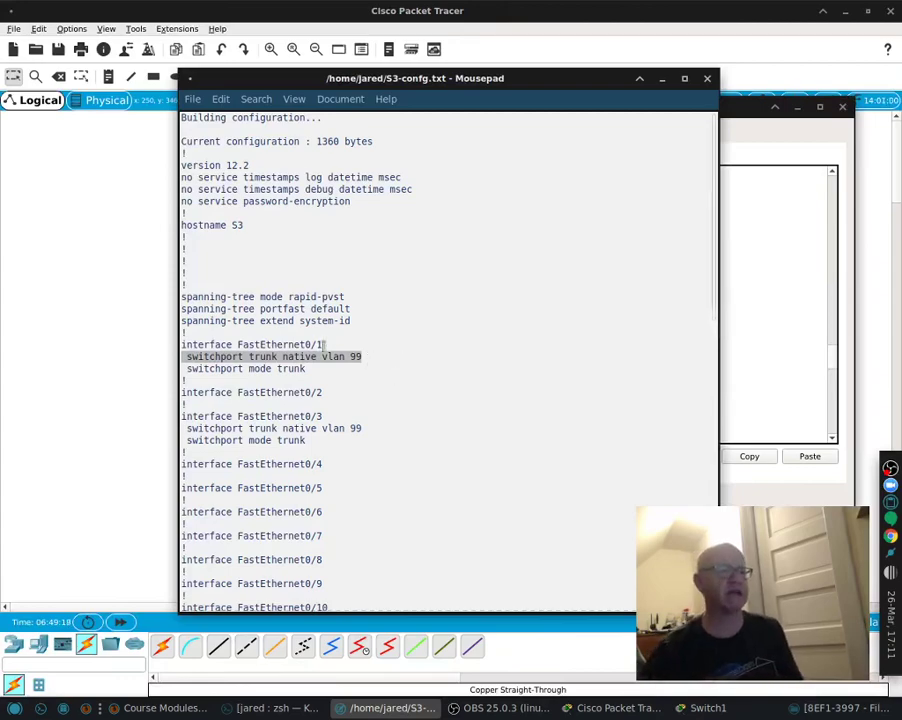
pyautogui.moveTo(327, 344); pyautogui.dragTo(234, 344)
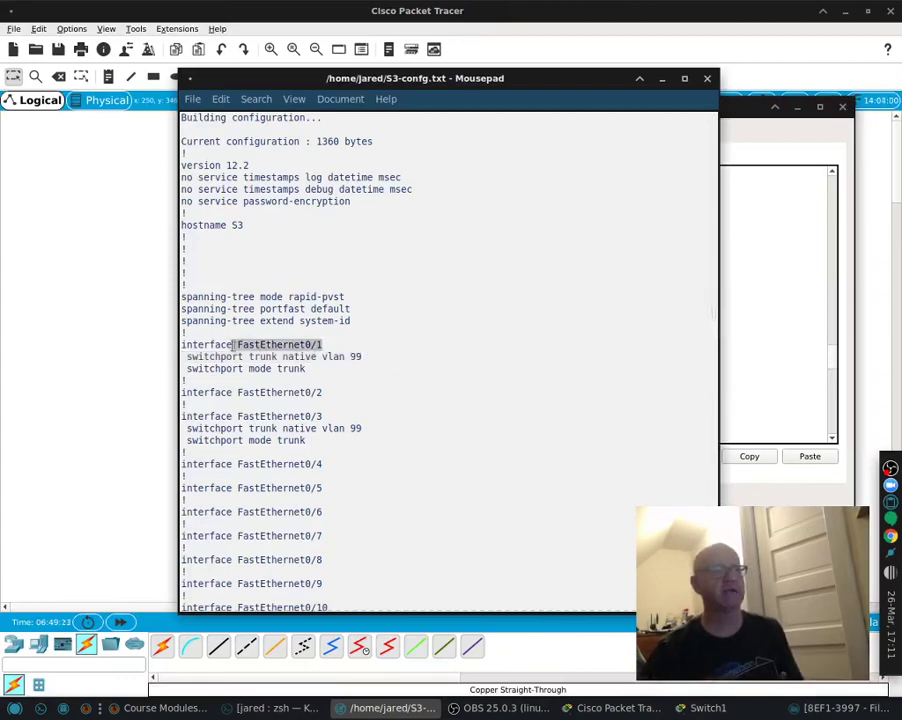
pyautogui.moveTo(352, 201); pyautogui.dragTo(181, 200)
# Highlight the Vlan99 interface and its 192.168.1.13 address line, then minimise Mousepad.
pyautogui.scroll(-3, 371, 482)
pyautogui.scroll(-12, 371, 480)
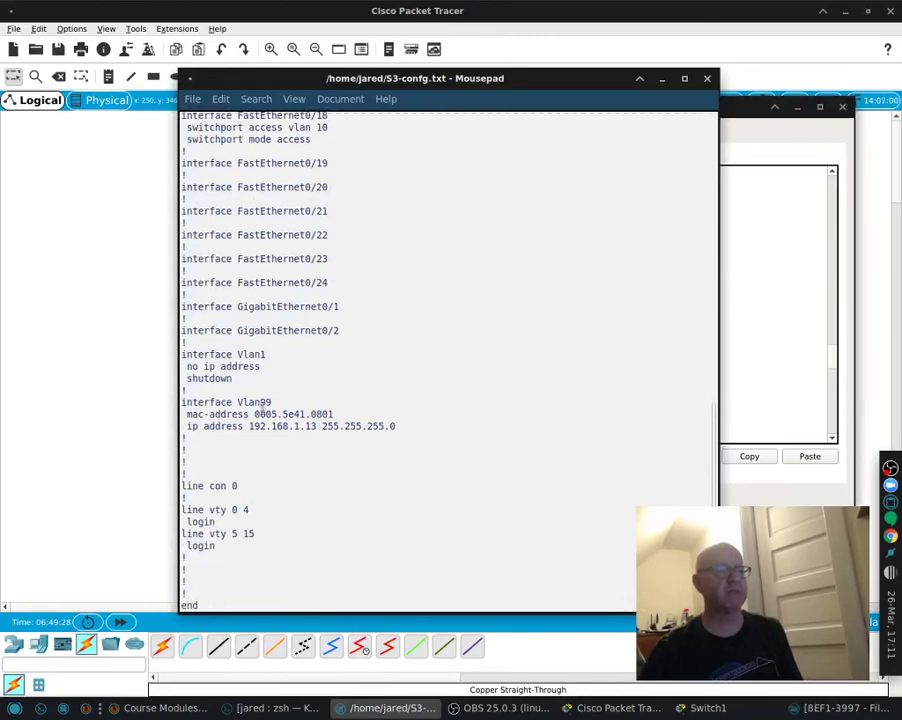
pyautogui.moveTo(238, 402); pyautogui.dragTo(273, 402)
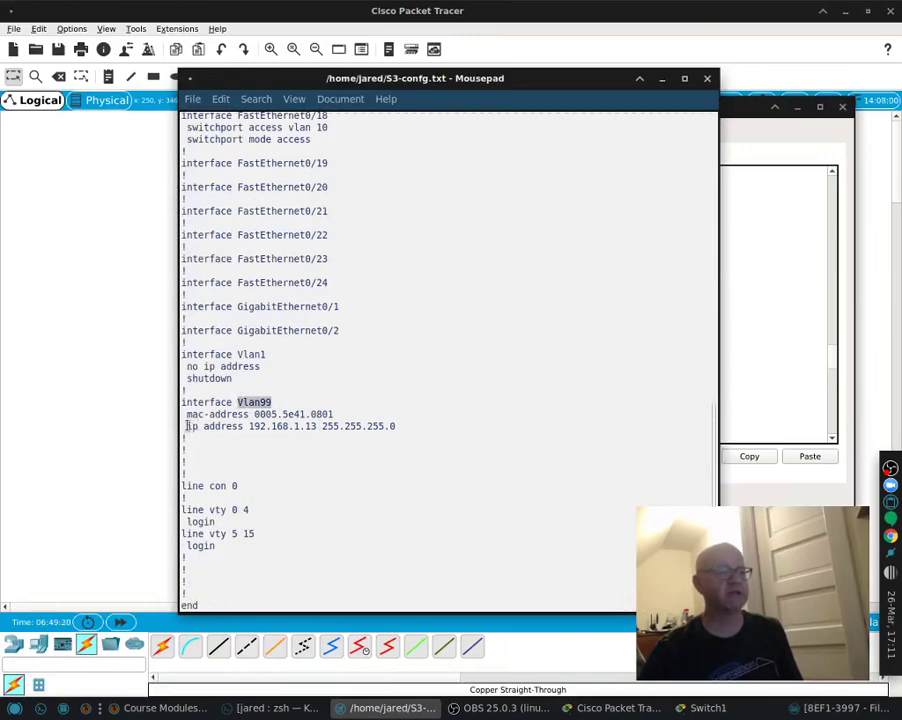
pyautogui.moveTo(187, 426); pyautogui.dragTo(416, 432)
pyautogui.click(416, 433)
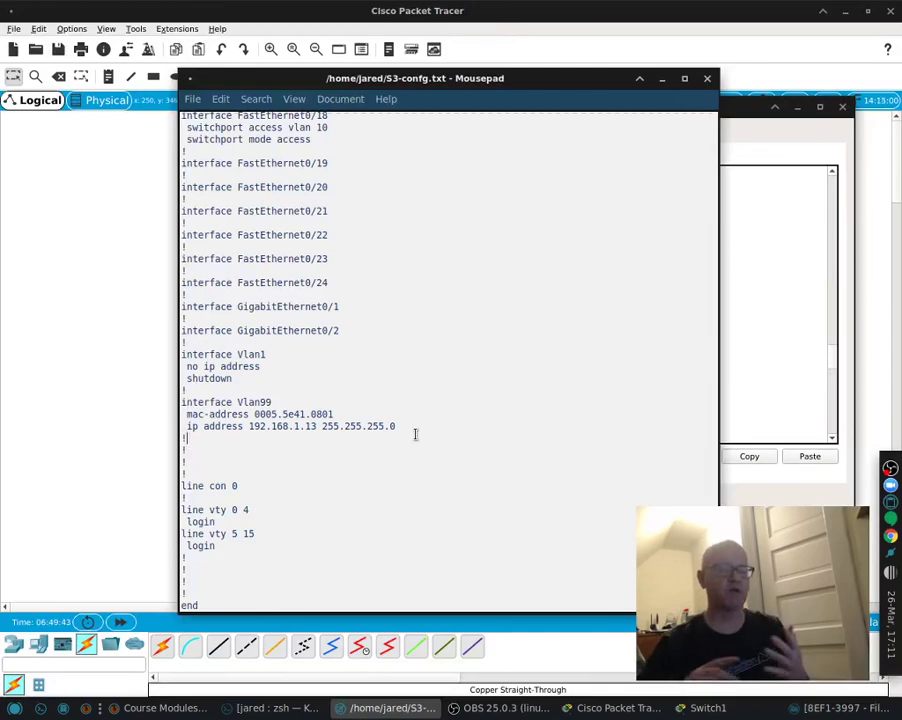
pyautogui.click(662, 80)
# Minimise Switch1 and Packet Tracer, then scroll modules to Chapter 4's Lab 4.2.1.4, Packet Tracer 4.2.2.3 and exam.
pyautogui.click(794, 106)
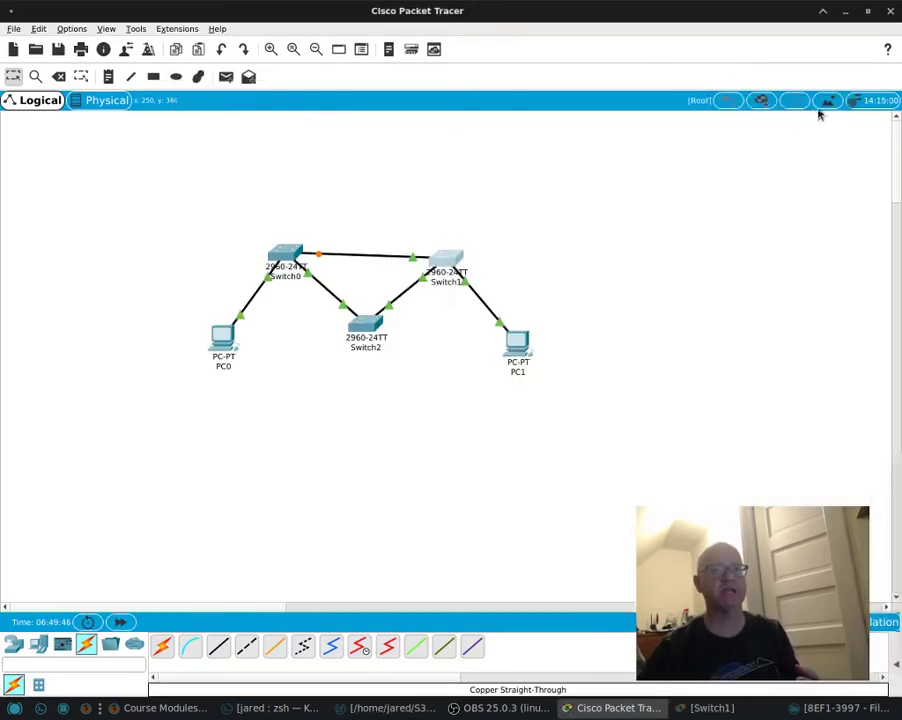
pyautogui.click(845, 13)
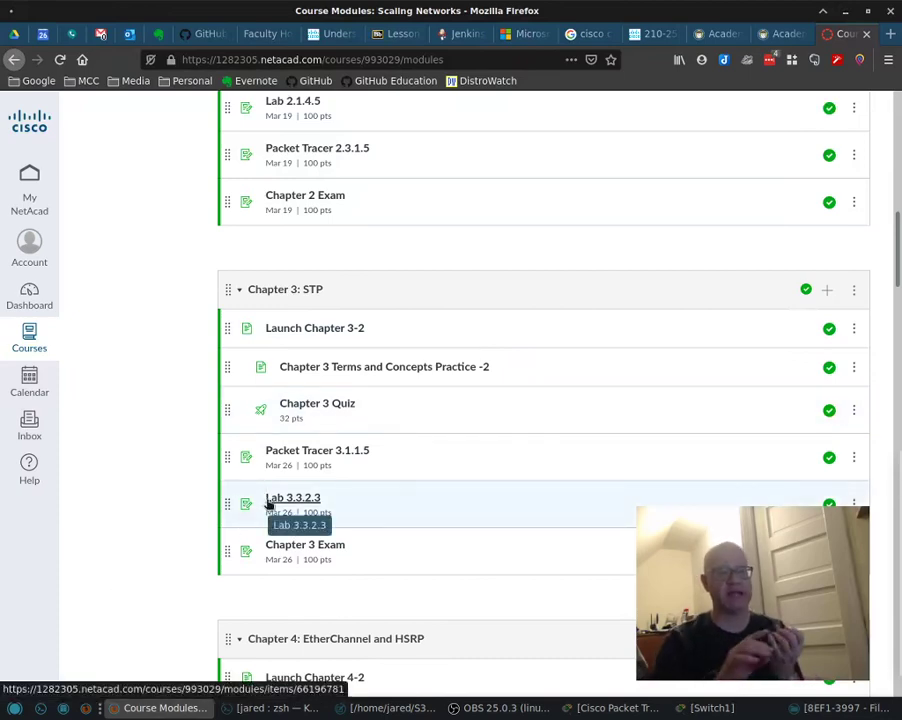
pyautogui.scroll(10, 281, 486)
pyautogui.scroll(3, 283, 481)
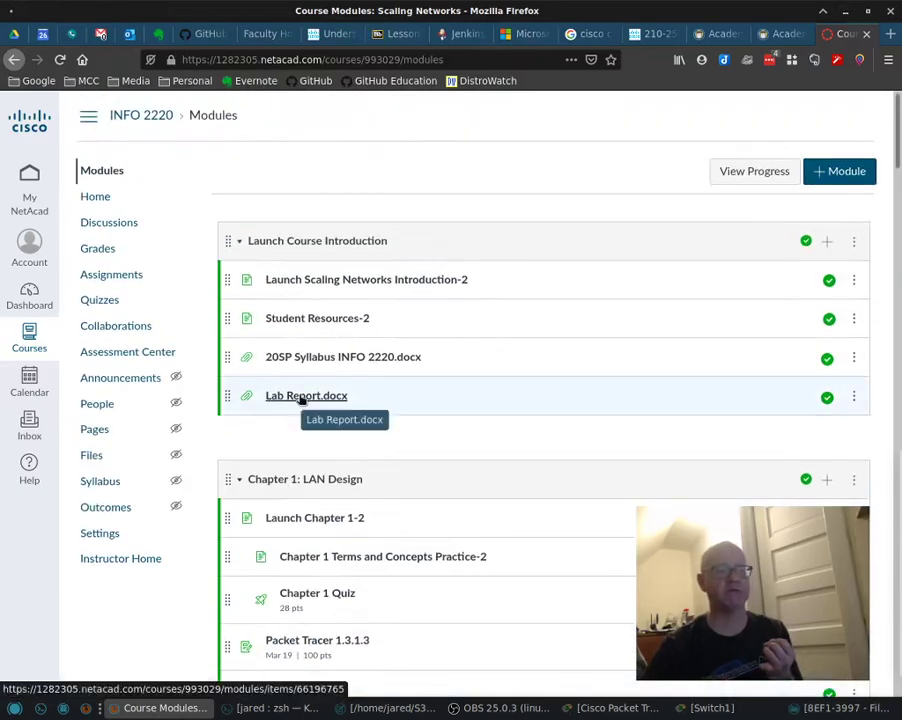
pyautogui.scroll(-2, 300, 400)
pyautogui.scroll(-10, 300, 412)
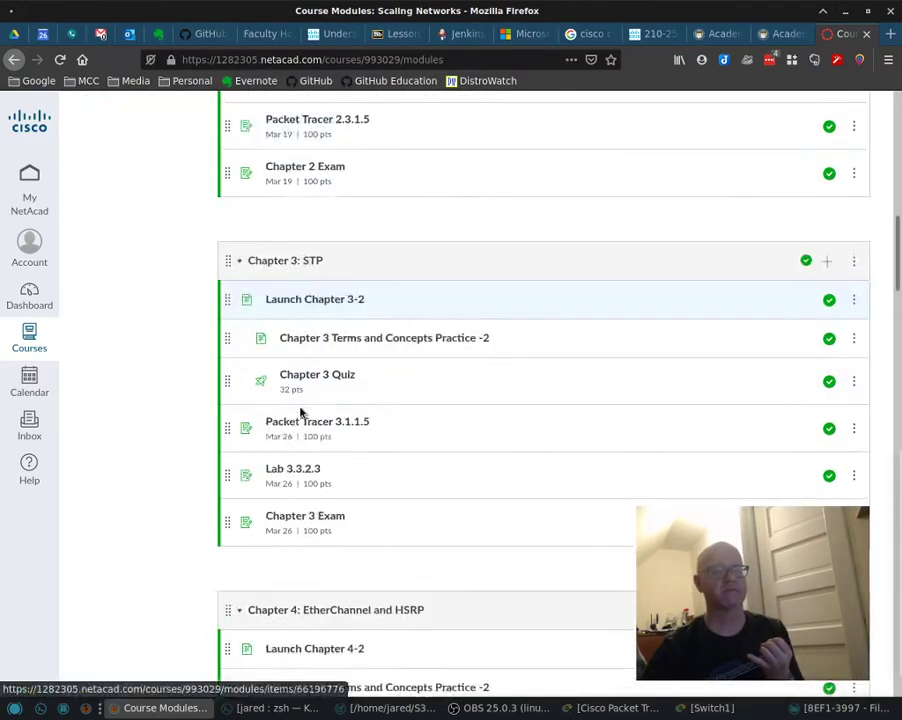
pyautogui.scroll(-4, 301, 412)
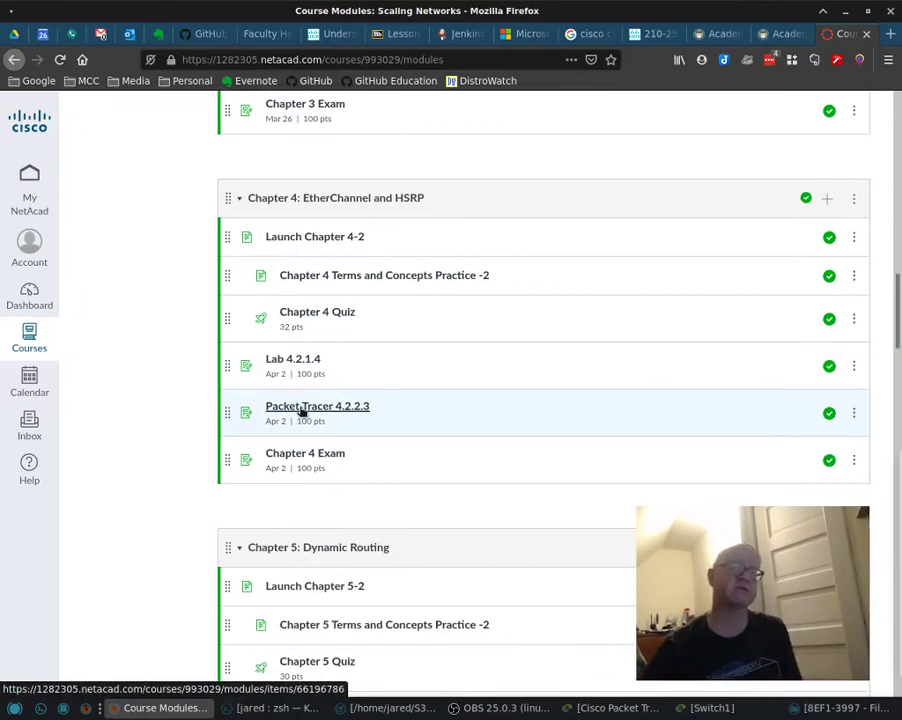
pyautogui.scroll(-2, 344, 540)
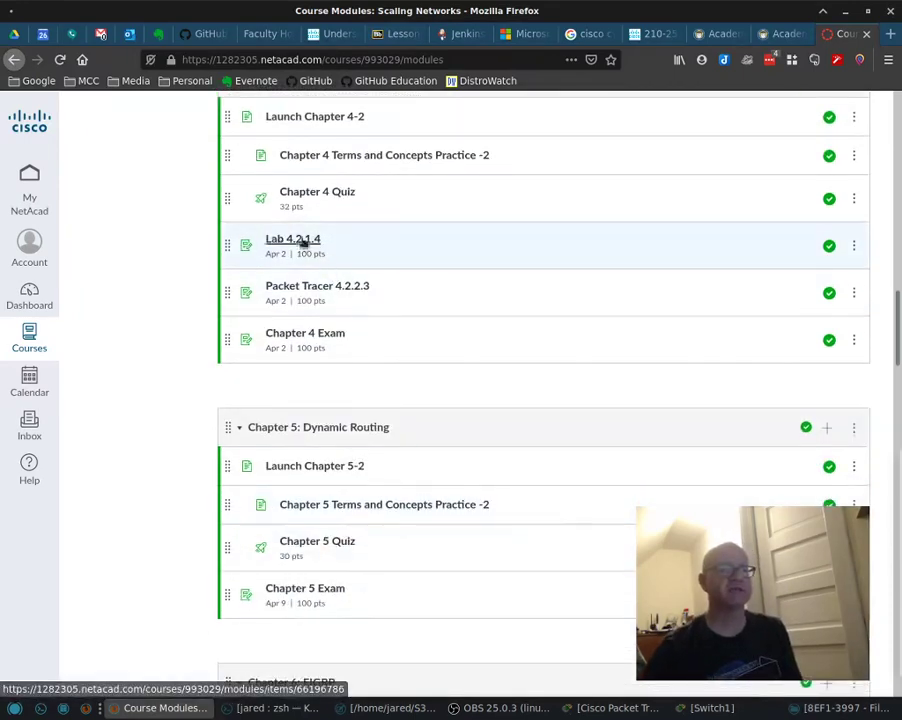